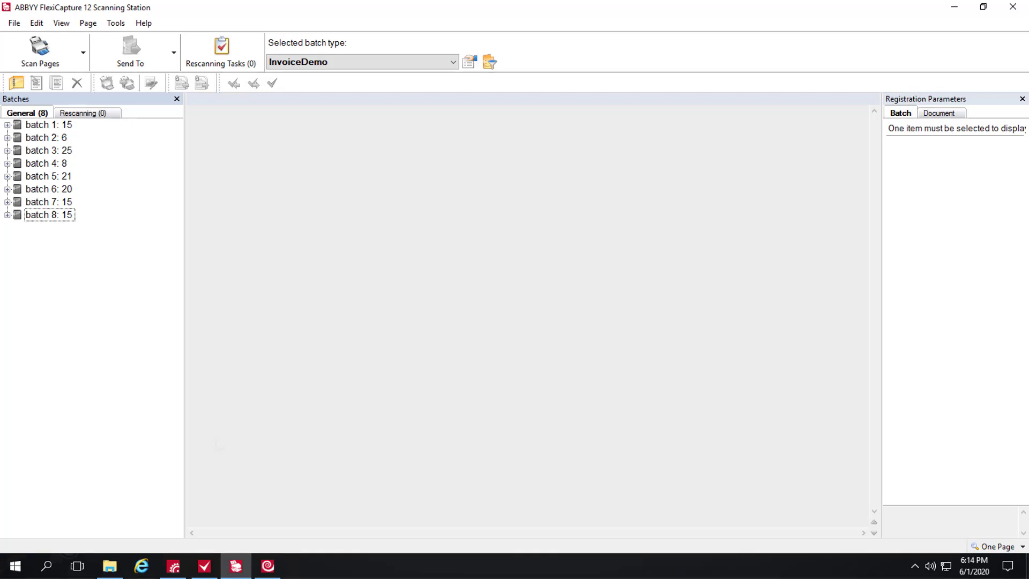
{"action": "left_click", "coordinate": [39, 51]}
{"action": "left_click", "coordinate": [7, 227]}
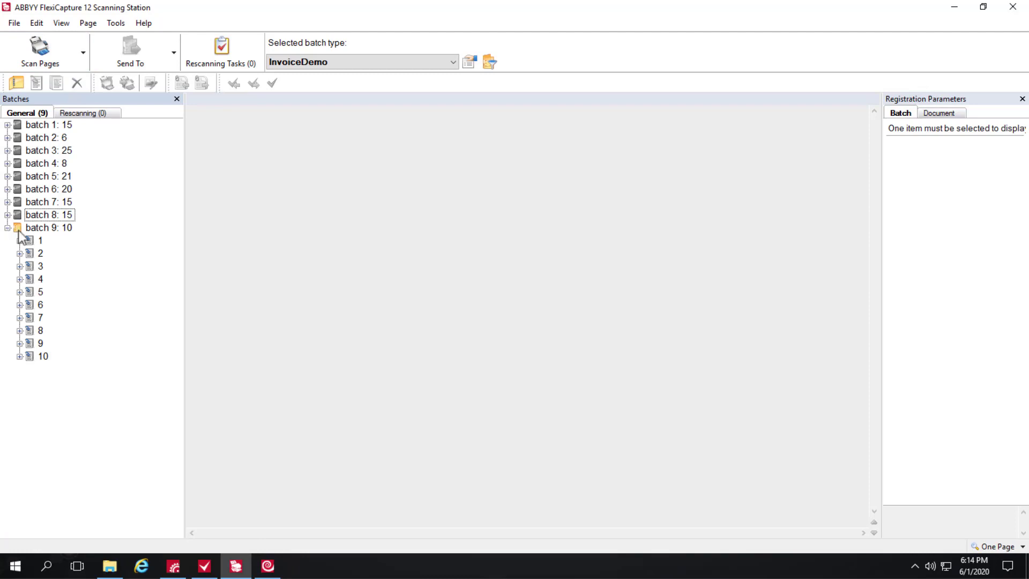
{"action": "left_click", "coordinate": [26, 229]}
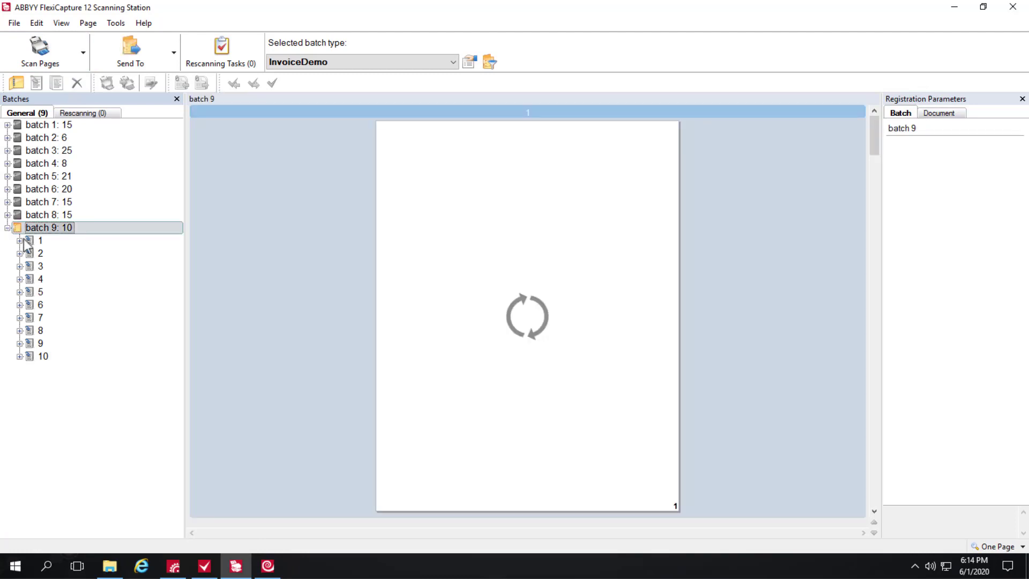
{"action": "left_click", "coordinate": [129, 54]}
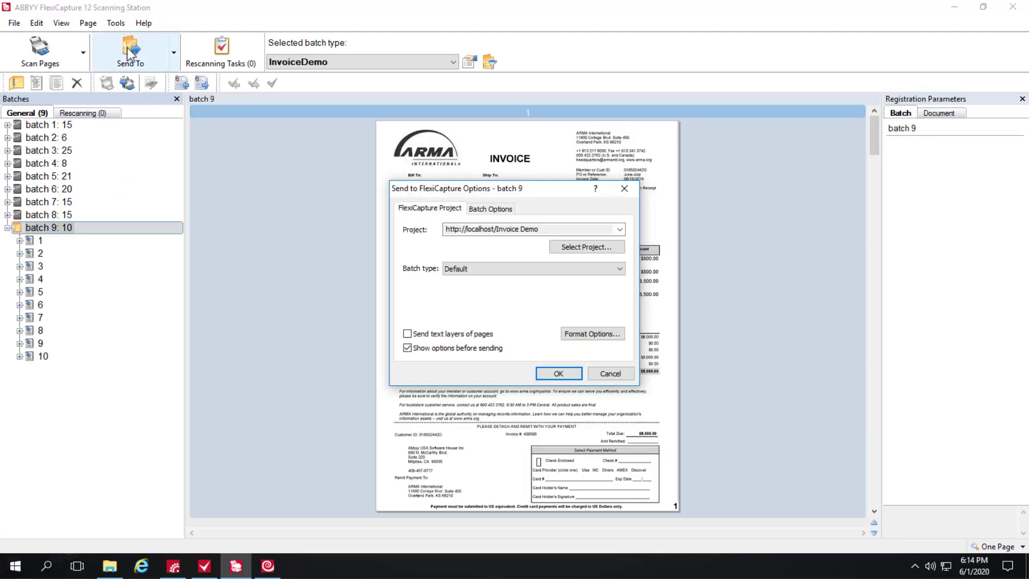
{"action": "left_click", "coordinate": [558, 373]}
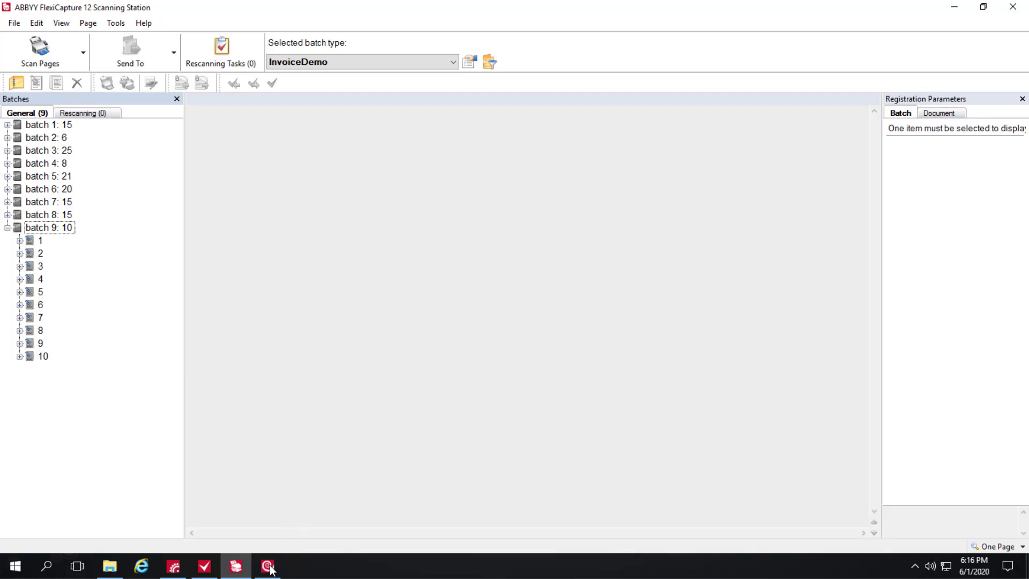
- In Processing Server Monitor, confirm from its task log that Recognizing pages succeeded, 10 of 10
{"action": "left_click", "coordinate": [268, 566]}
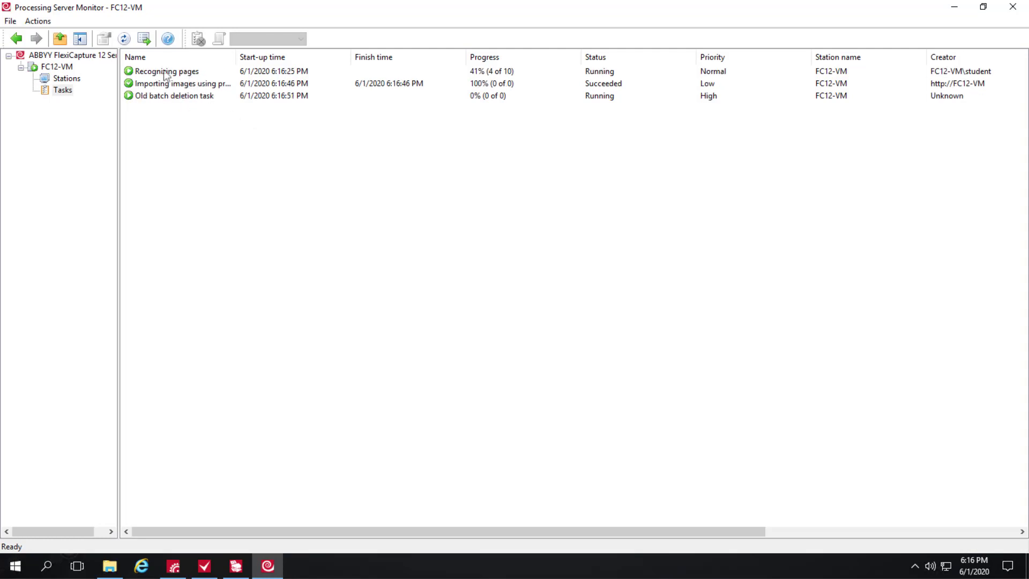
{"action": "double_click", "coordinate": [166, 73]}
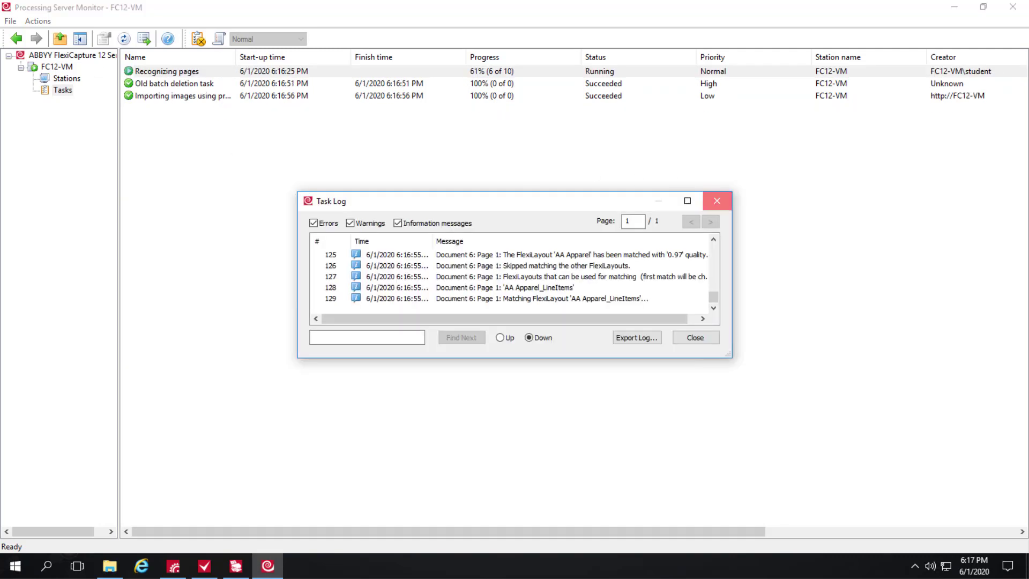
{"action": "left_click", "coordinate": [717, 200]}
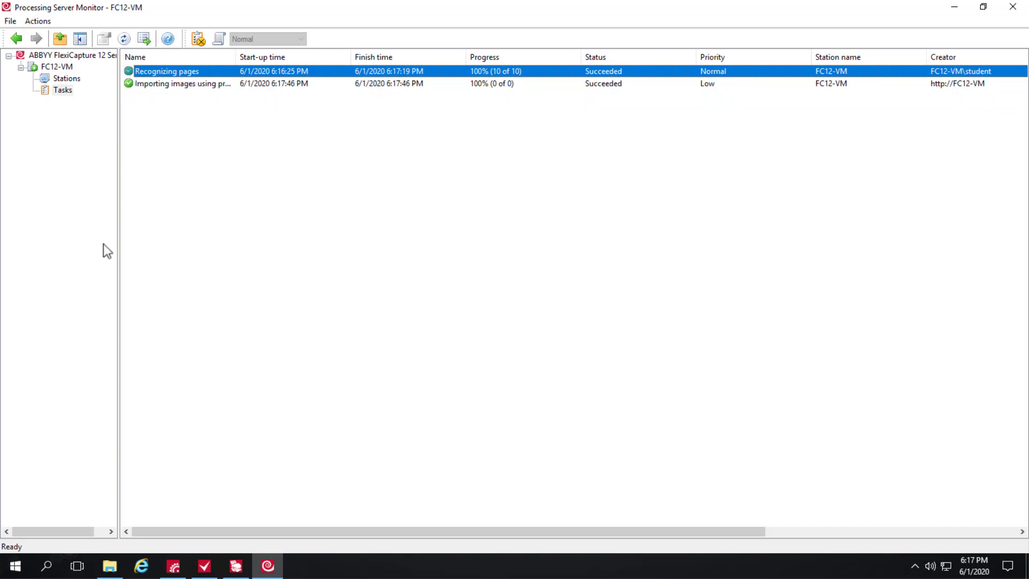
- Switch to the Verification Station and show the Verification queue's formed task
{"action": "left_click", "coordinate": [204, 569]}
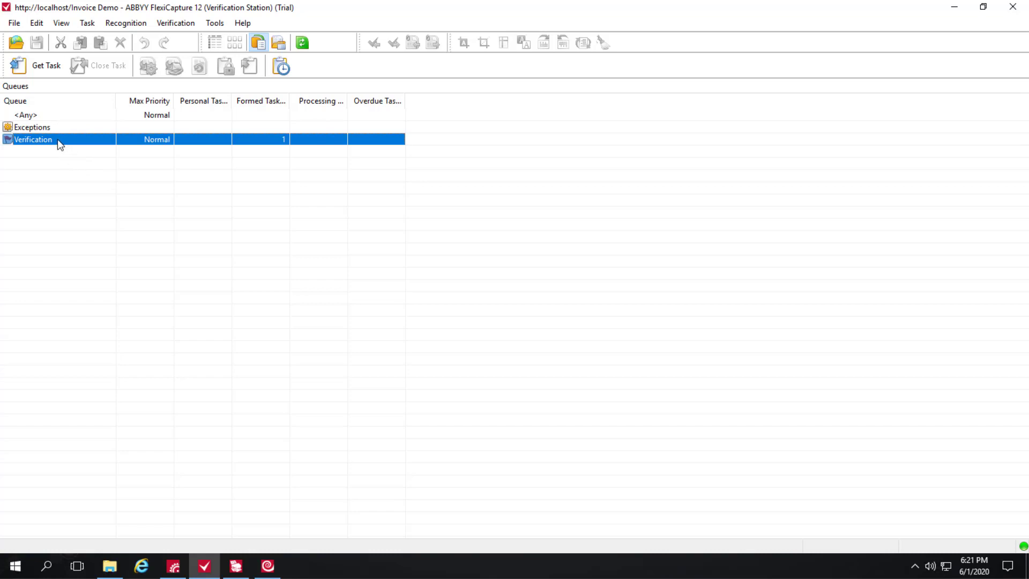
- Get the batch 9 verification task and open document 2, the Salesforce invoice
{"action": "left_click", "coordinate": [39, 66]}
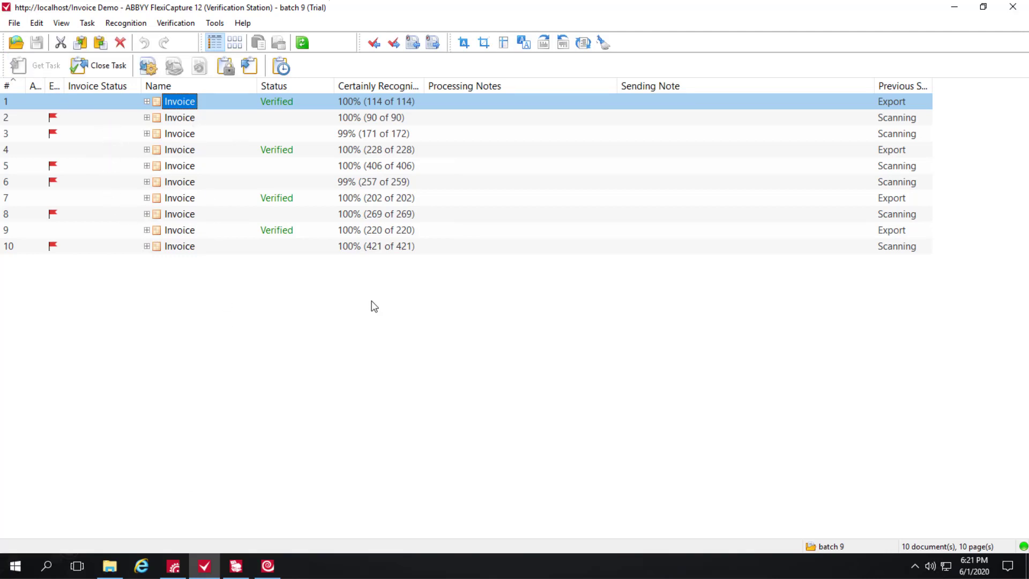
{"action": "double_click", "coordinate": [72, 123]}
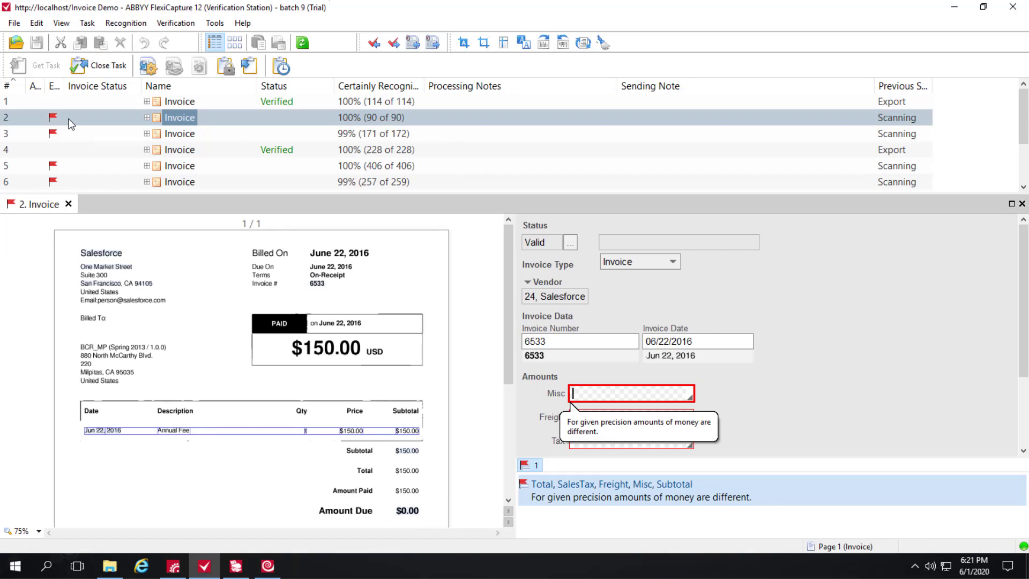
{"action": "left_click", "coordinate": [572, 244]}
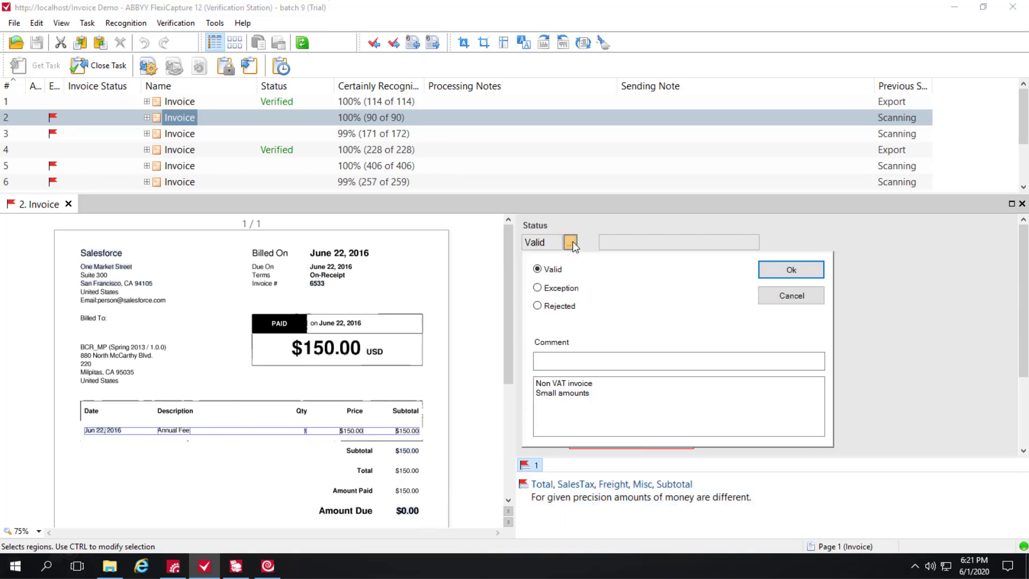
{"action": "left_click", "coordinate": [800, 295]}
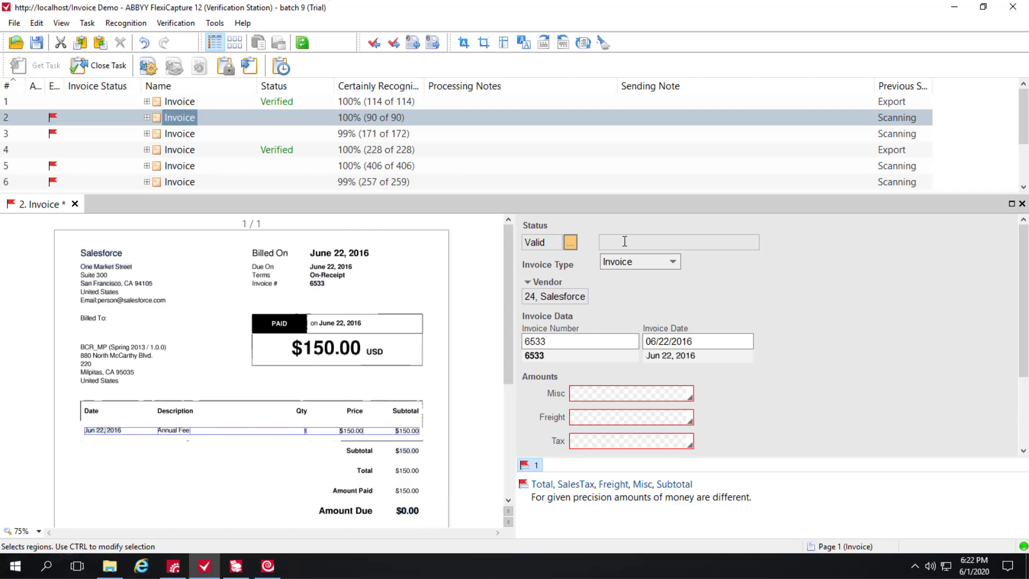
{"action": "left_click", "coordinate": [570, 243]}
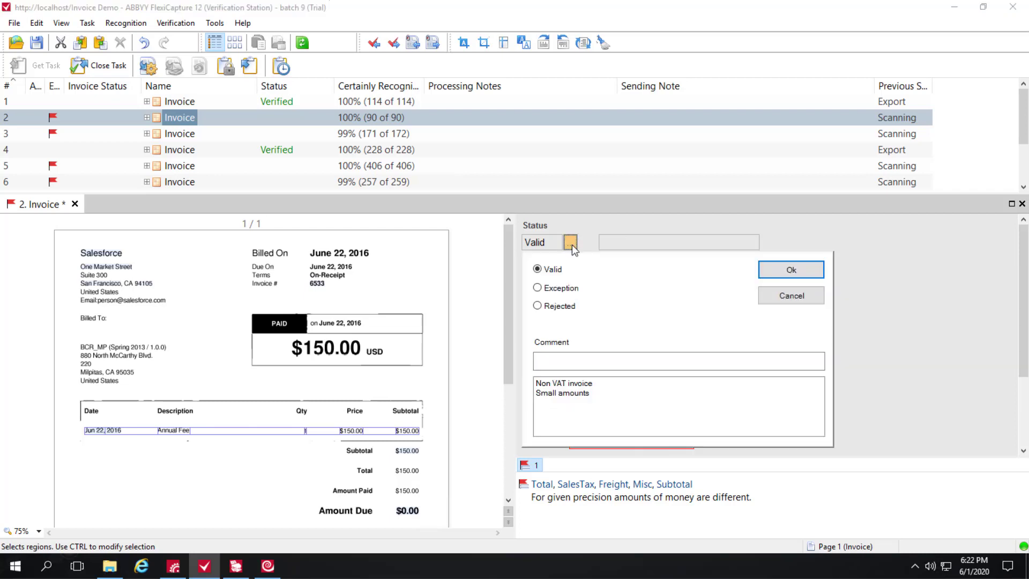
{"action": "left_click", "coordinate": [813, 299]}
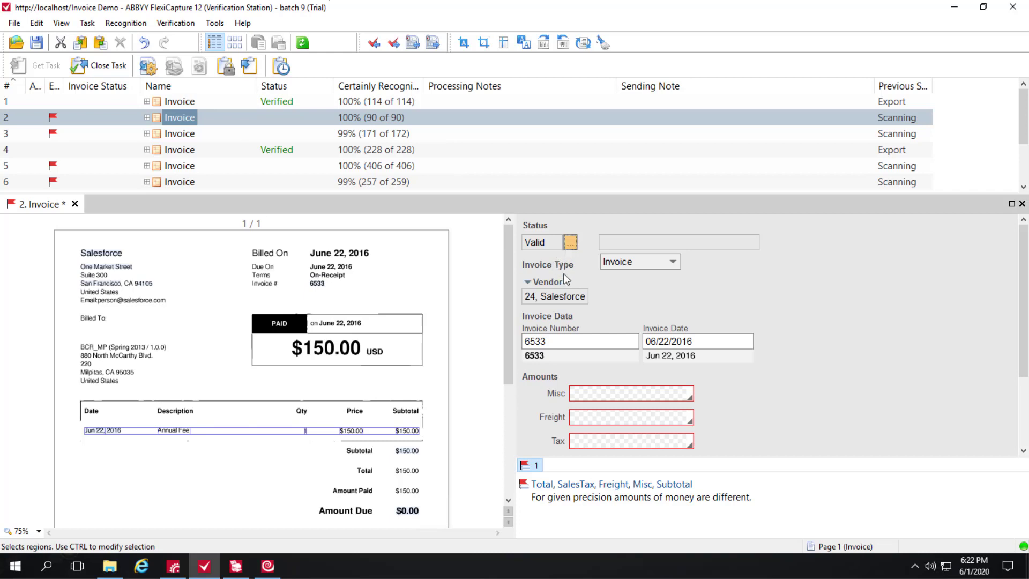
{"action": "left_click", "coordinate": [673, 265]}
{"action": "left_click", "coordinate": [674, 265]}
{"action": "left_click", "coordinate": [674, 265]}
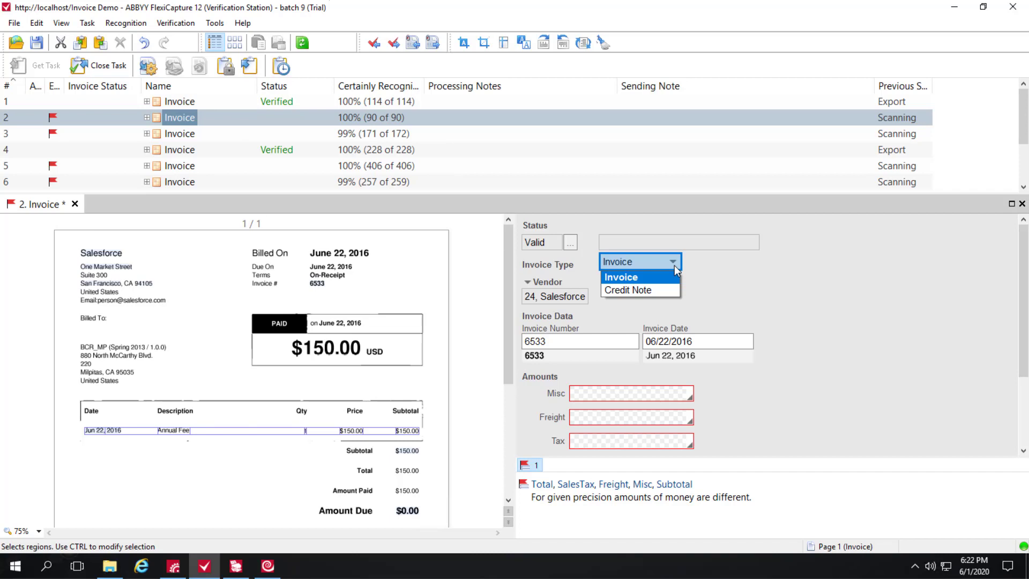
{"action": "key", "text": "Return"}
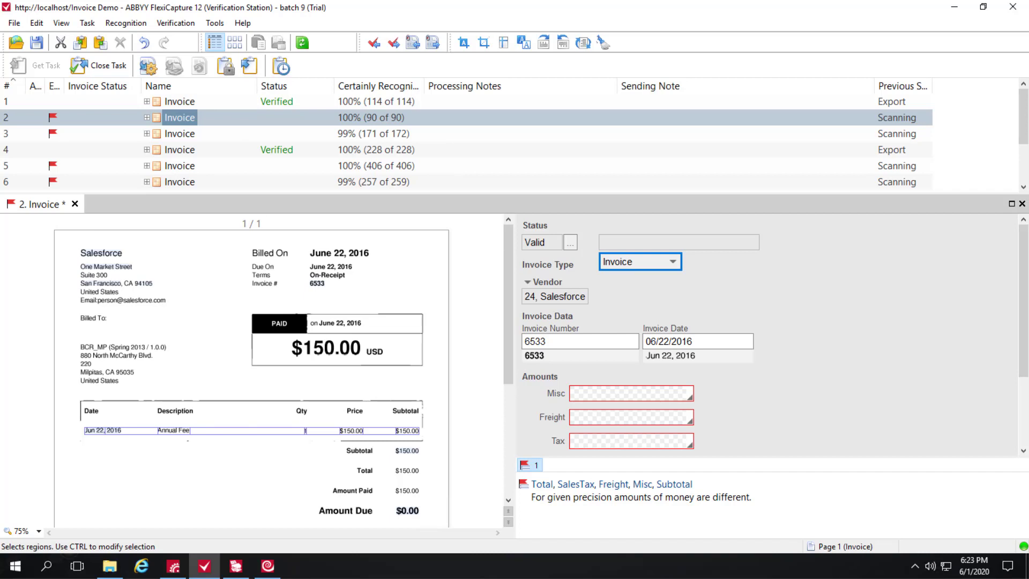
- Replace the Invoice Date region with the Billed On date June 22, 2016, giving 06/22/2016
{"action": "key", "text": "Tab"}
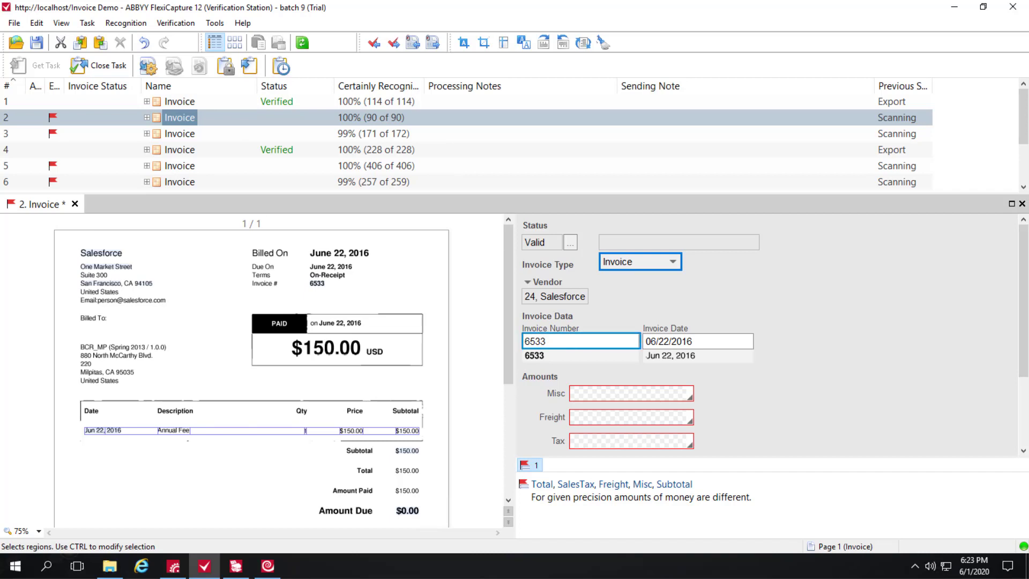
{"action": "left_click", "coordinate": [677, 341]}
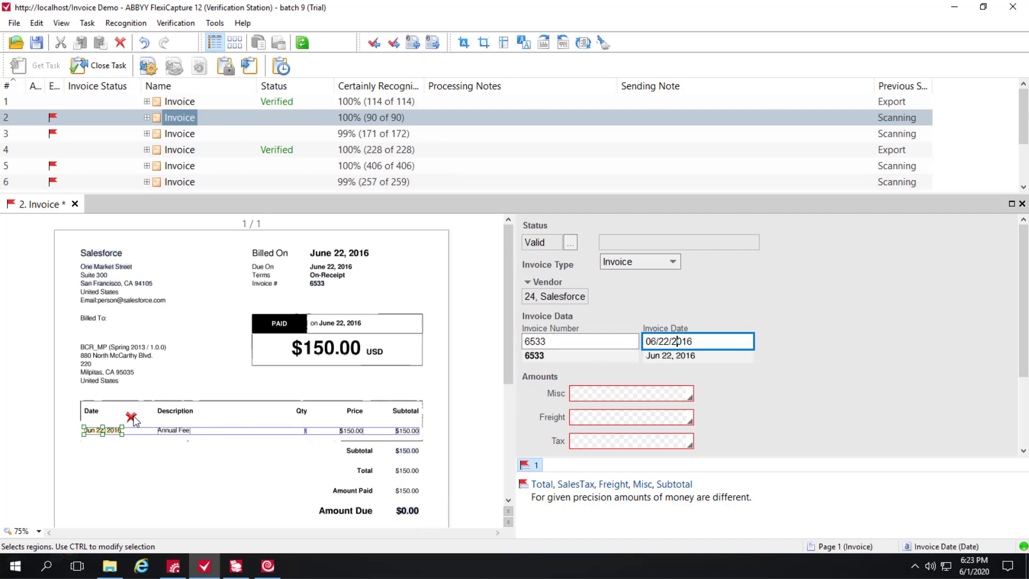
{"action": "left_click", "coordinate": [134, 419]}
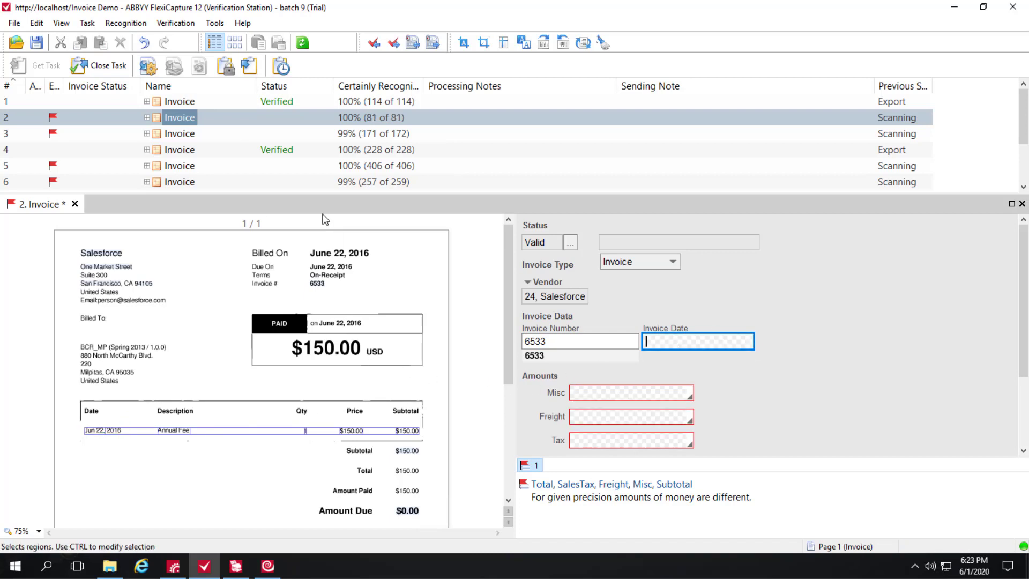
{"action": "left_click_drag", "start_coordinate": [302, 242], "coordinate": [395, 266]}
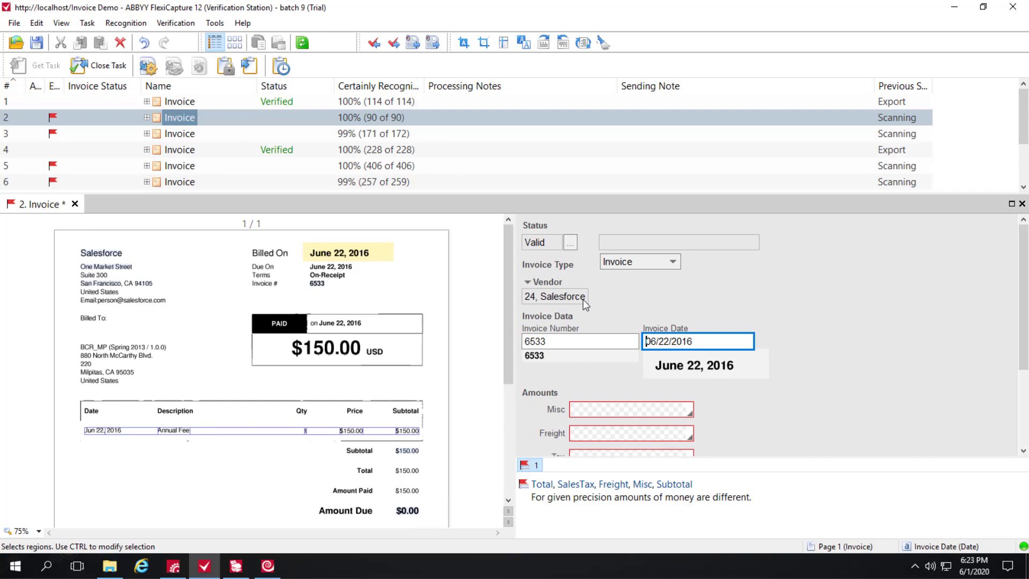
{"action": "left_click", "coordinate": [528, 282]}
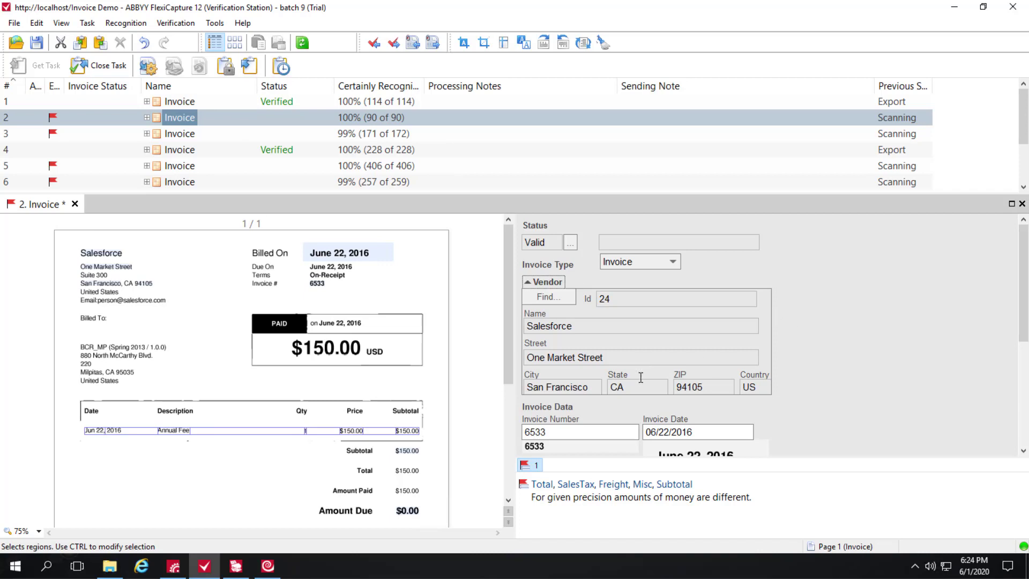
{"action": "left_click_drag", "start_coordinate": [588, 386], "coordinate": [538, 387]}
{"action": "left_click_drag", "start_coordinate": [707, 386], "coordinate": [674, 388]}
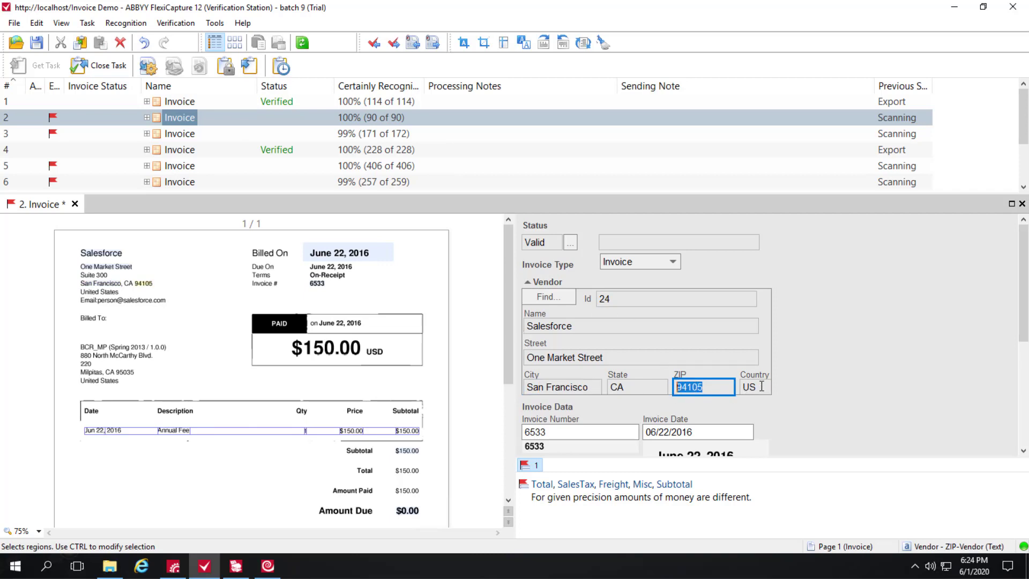
{"action": "left_click_drag", "start_coordinate": [760, 386], "coordinate": [749, 388]}
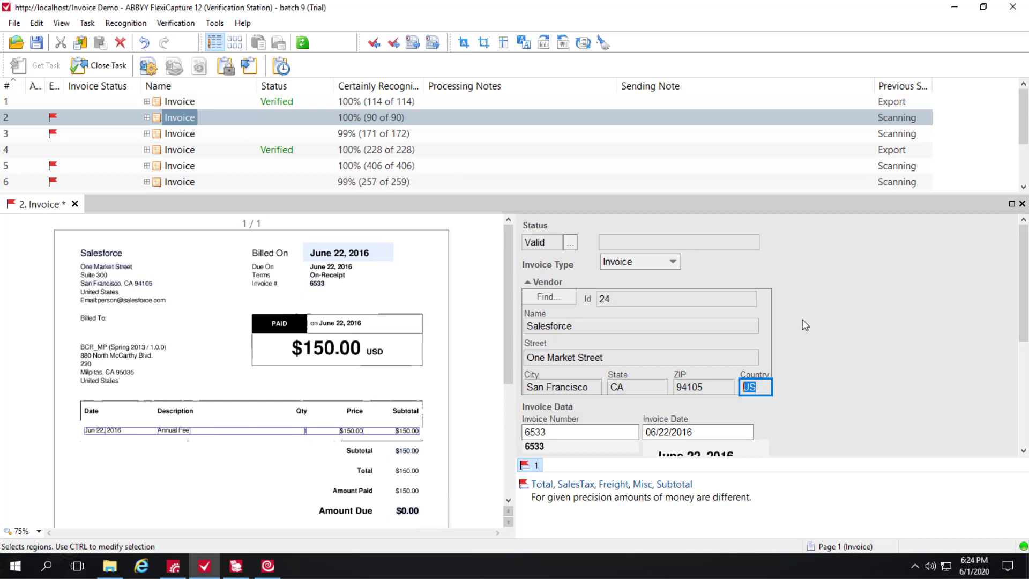
{"action": "left_click", "coordinate": [529, 285]}
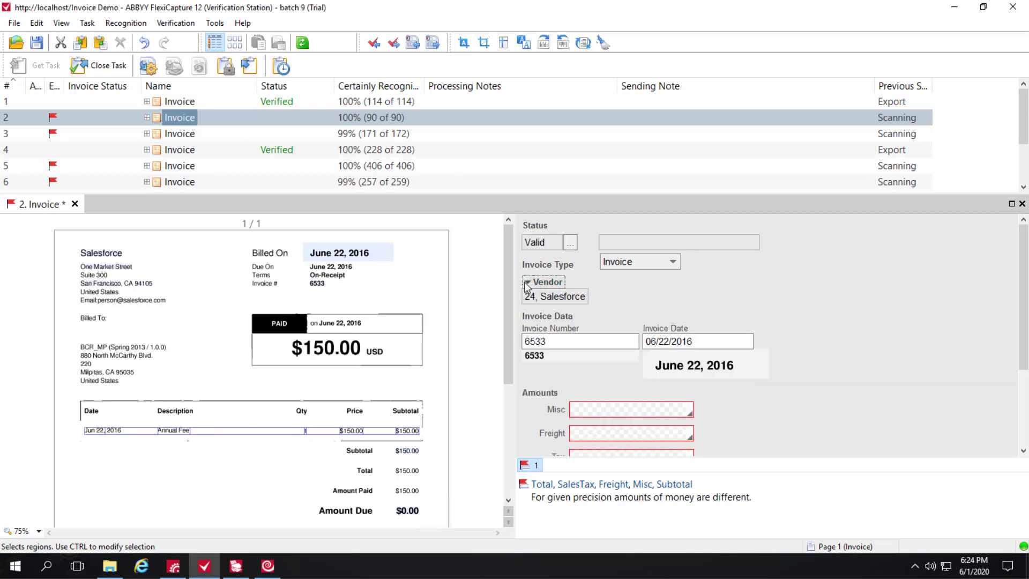
{"action": "left_click", "coordinate": [528, 283]}
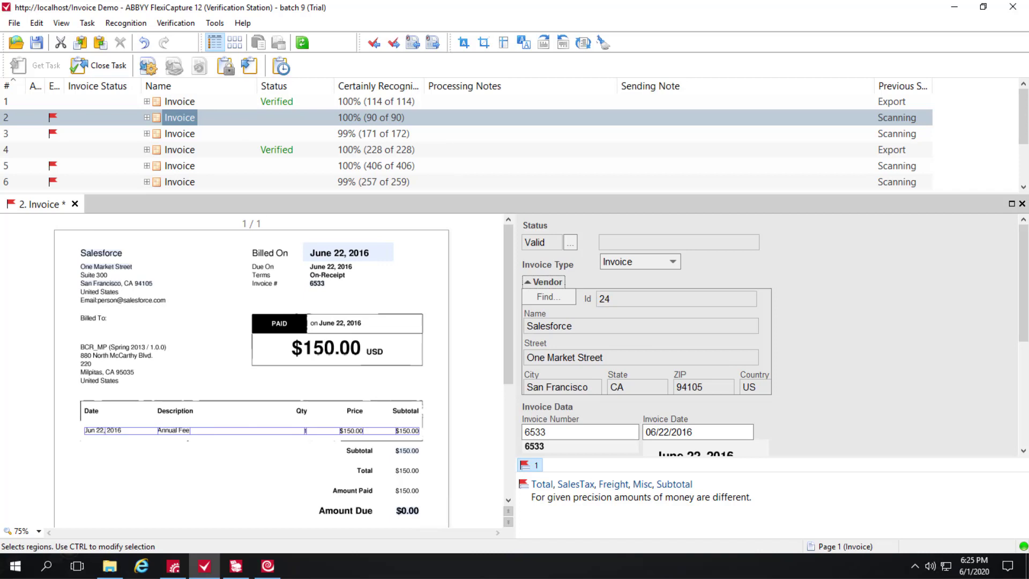
{"action": "left_click", "coordinate": [527, 280]}
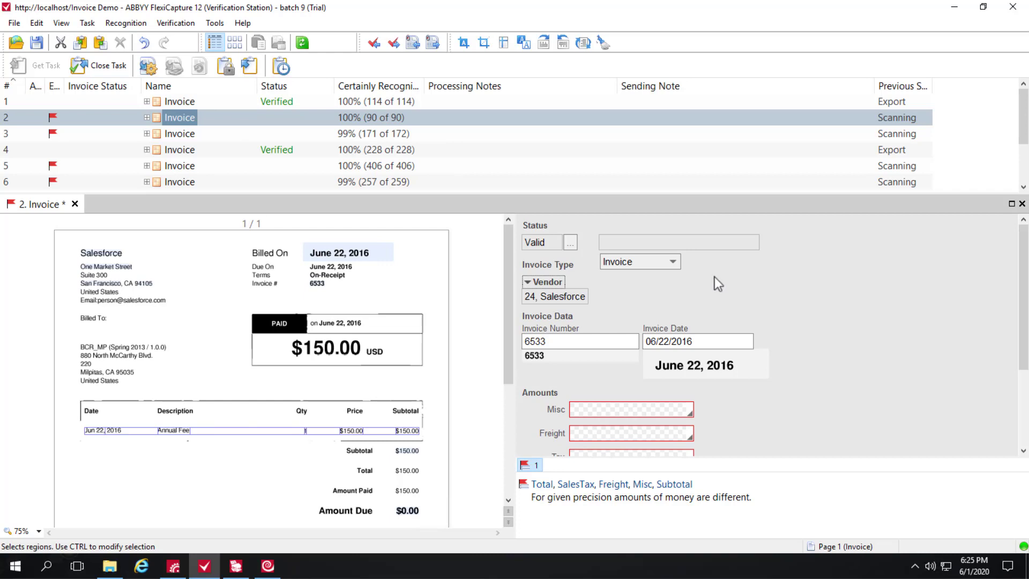
- Scroll to the Amounts section and read the Total 0.00 mismatch error against Subtotal 150.00
{"action": "scroll", "coordinate": [715, 276], "scroll_direction": "down", "scroll_amount": 5}
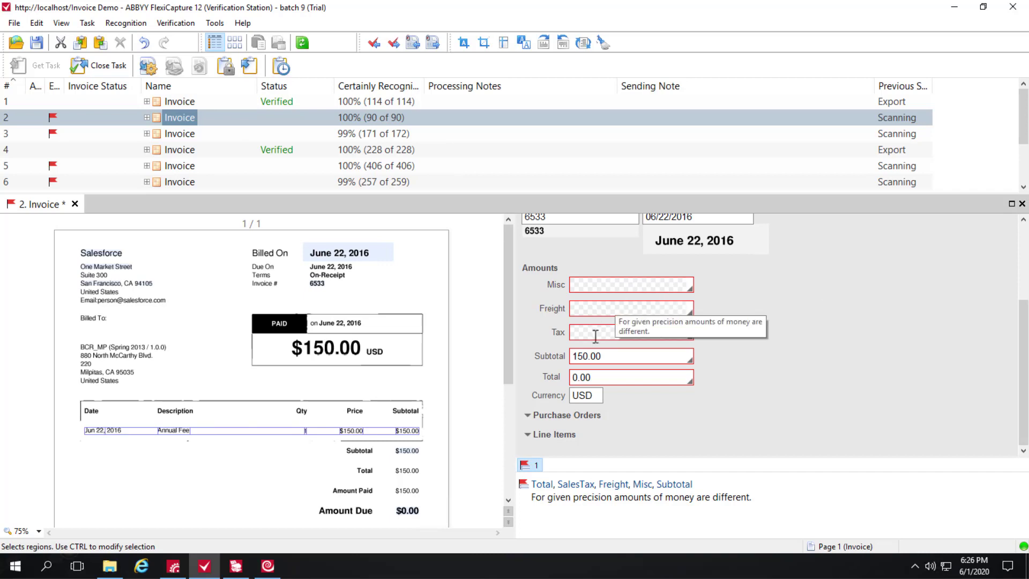
{"action": "mouse_move", "coordinate": [594, 370]}
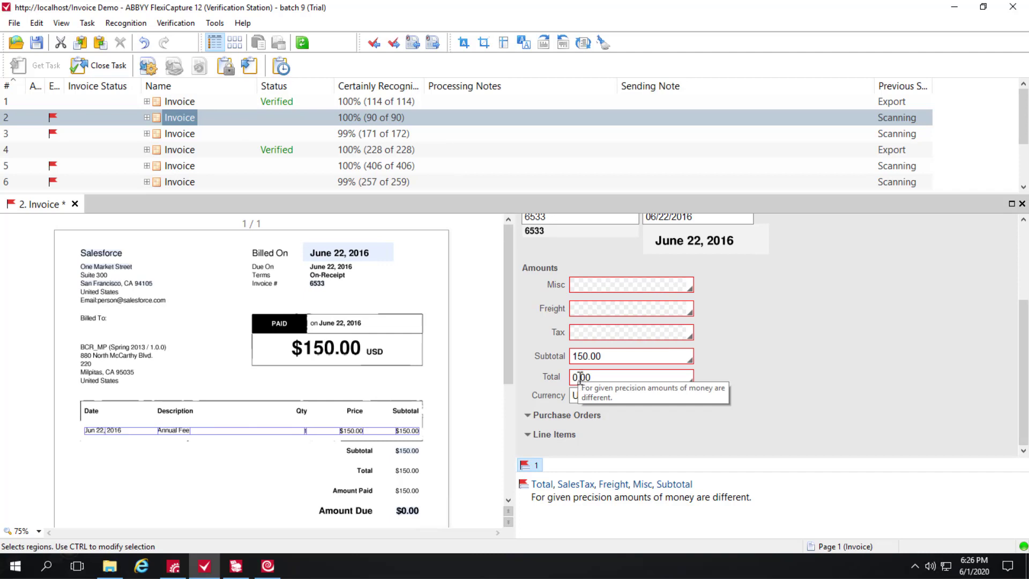
- Review invoice 2's Total, Subtotal, Tax and Freight amount fields
{"action": "left_click", "coordinate": [617, 378]}
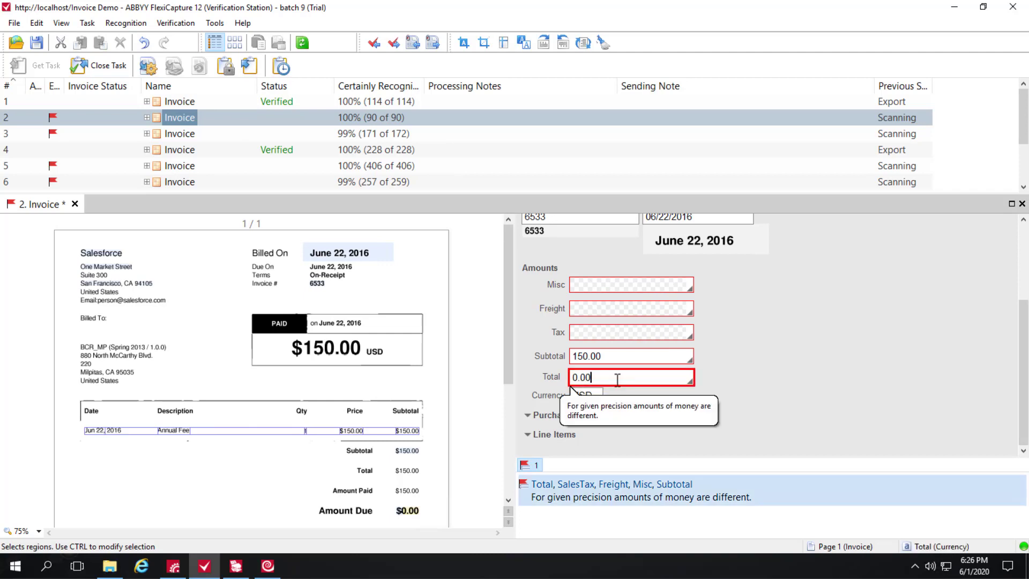
{"action": "key", "text": "Left"}
{"action": "key", "text": "Left"}
{"action": "left_click", "coordinate": [602, 356]}
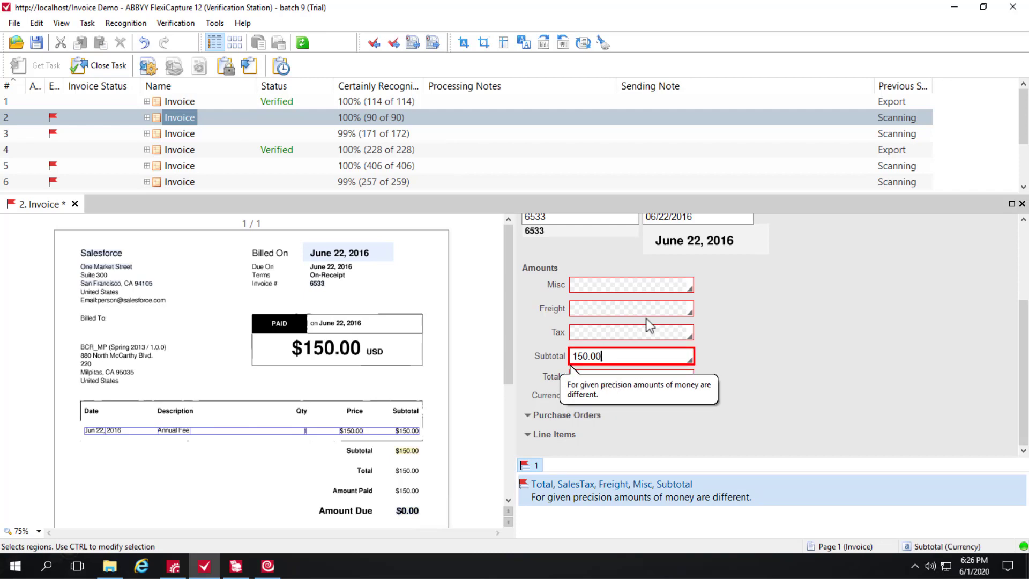
{"action": "left_click", "coordinate": [644, 333]}
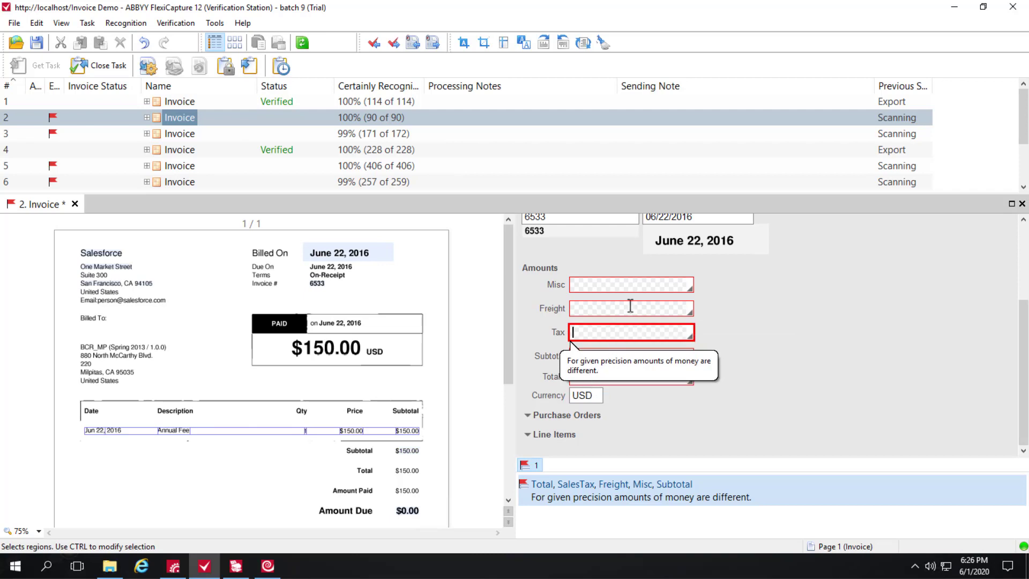
{"action": "left_click", "coordinate": [630, 307]}
- Replace the $0.00 Total region with the invoice's $150.00 Total line, setting Total to 150.00
{"action": "left_click", "coordinate": [596, 377]}
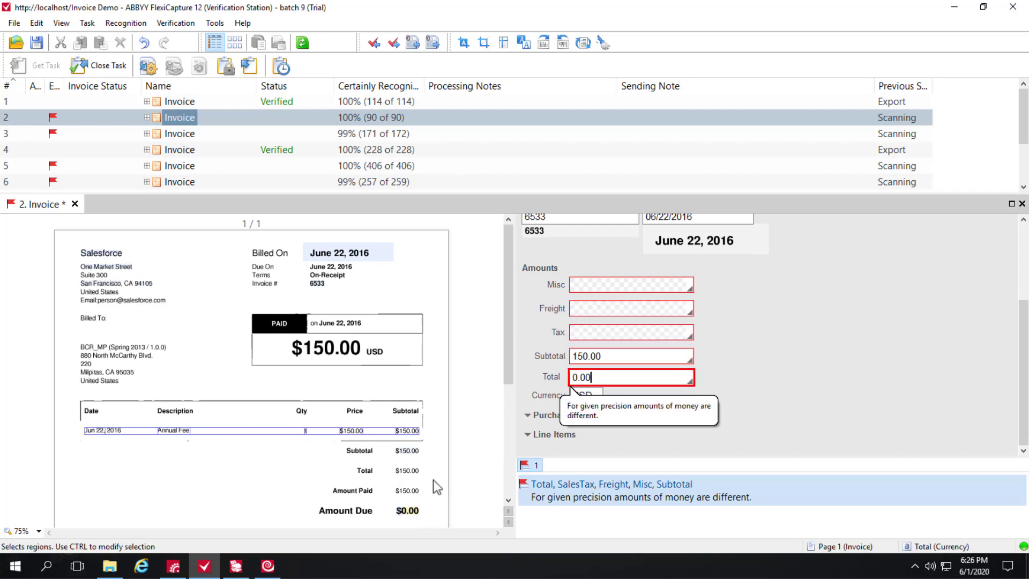
{"action": "left_click", "coordinate": [429, 496]}
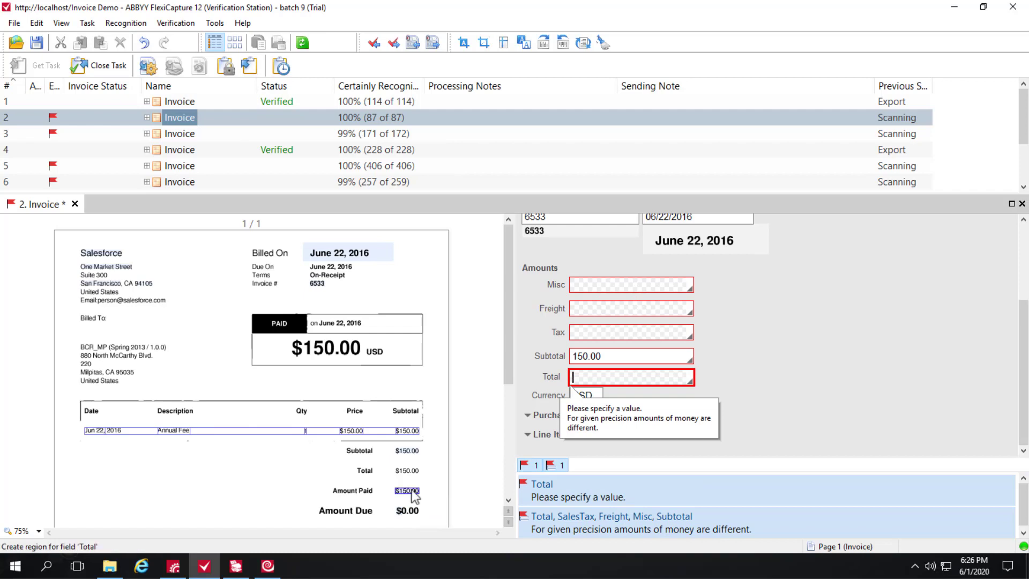
{"action": "left_click", "coordinate": [403, 469]}
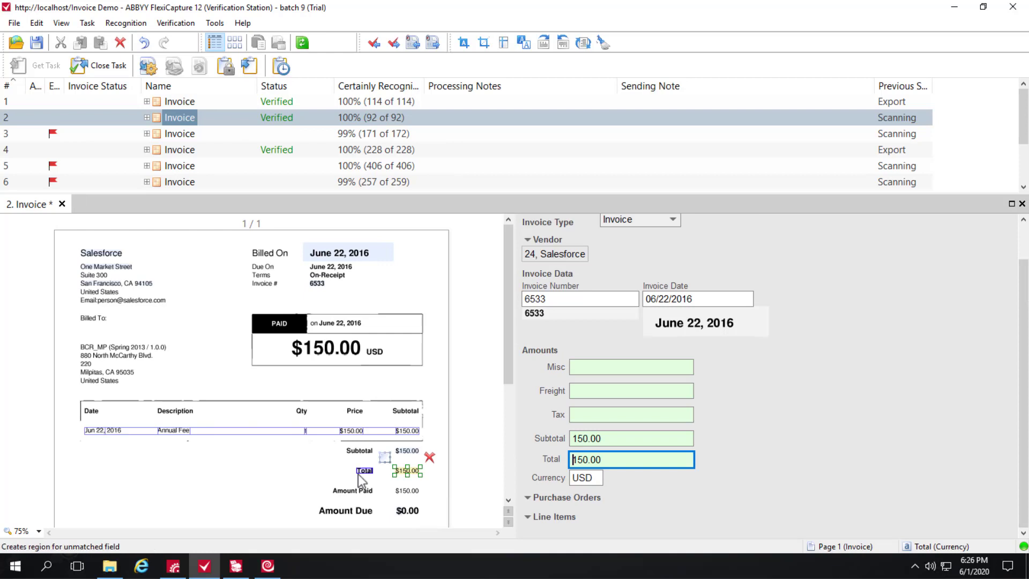